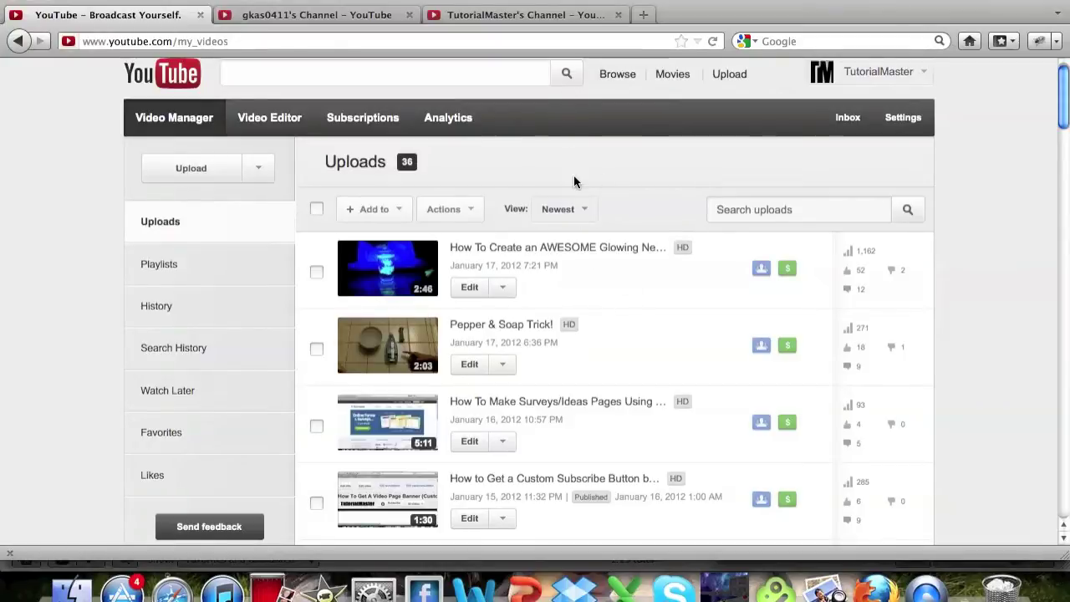
# Compare the gkas0411 channel banner, then return to the TutorialMaster channel page and its featured video
pyautogui.click(503, 17)
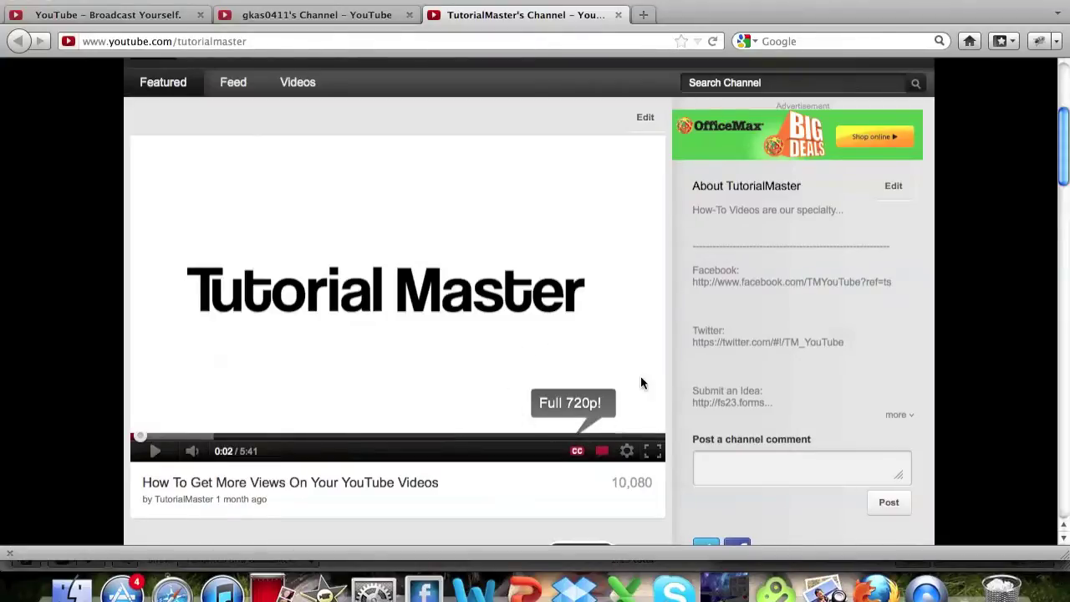
pyautogui.click(315, 19)
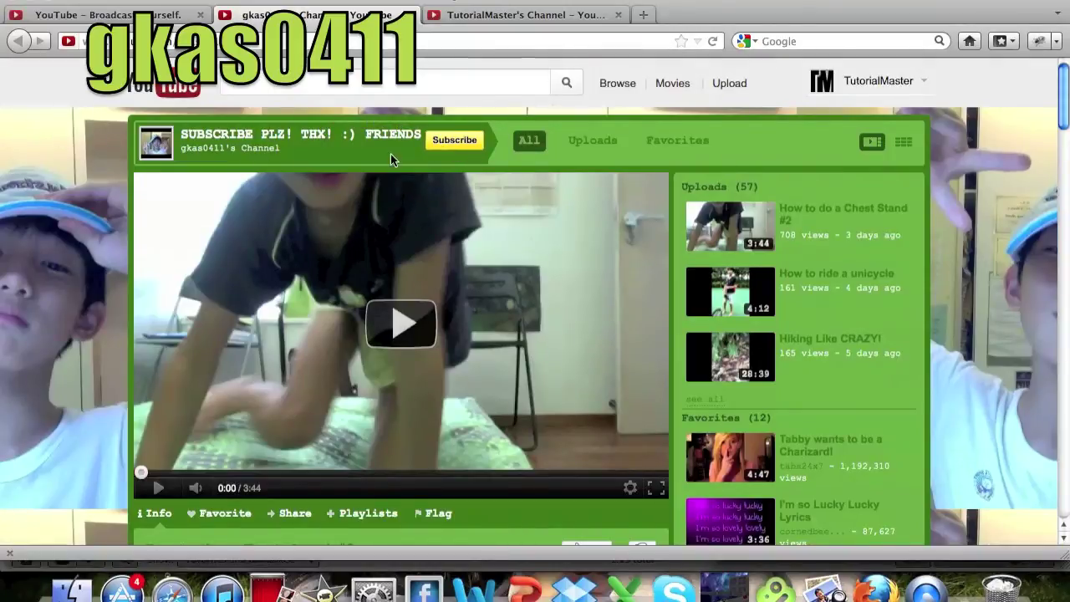
pyautogui.click(517, 15)
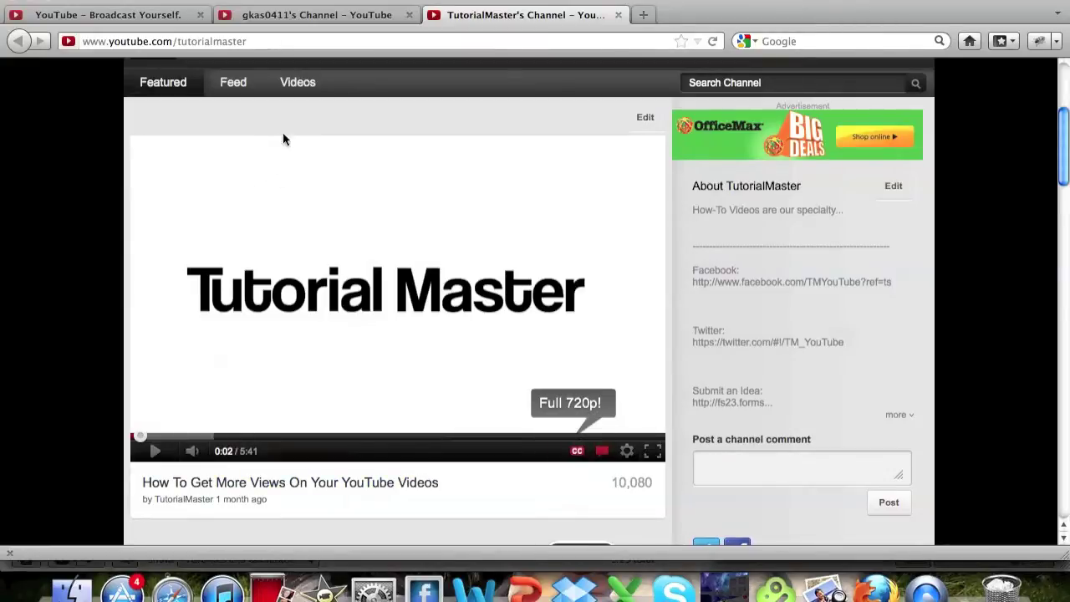
pyautogui.scroll(-5, 703, 217)
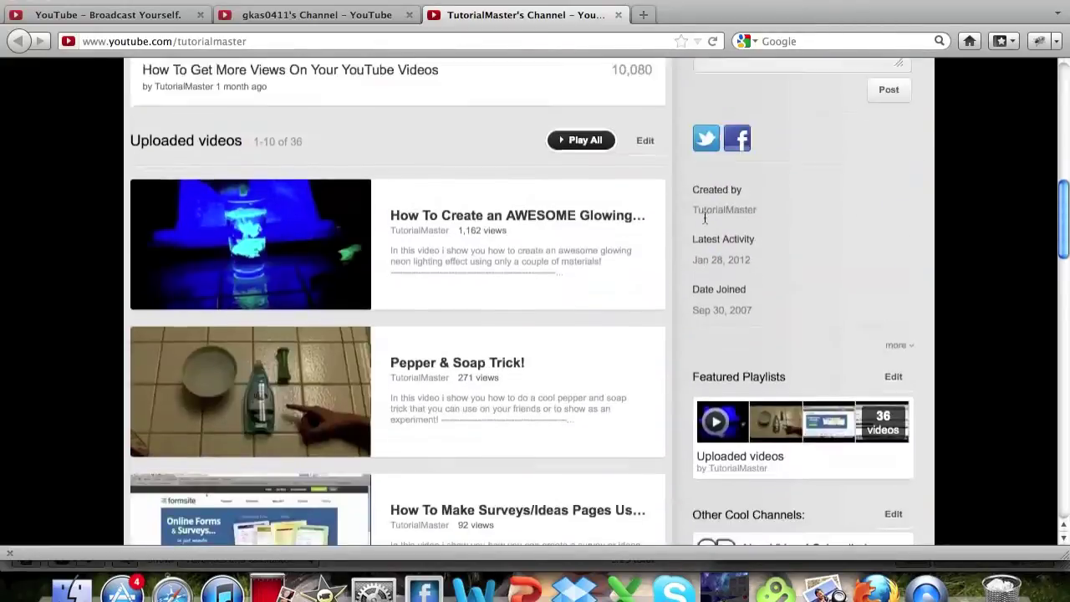
pyautogui.scroll(7, 703, 217)
pyautogui.scroll(-2, 704, 218)
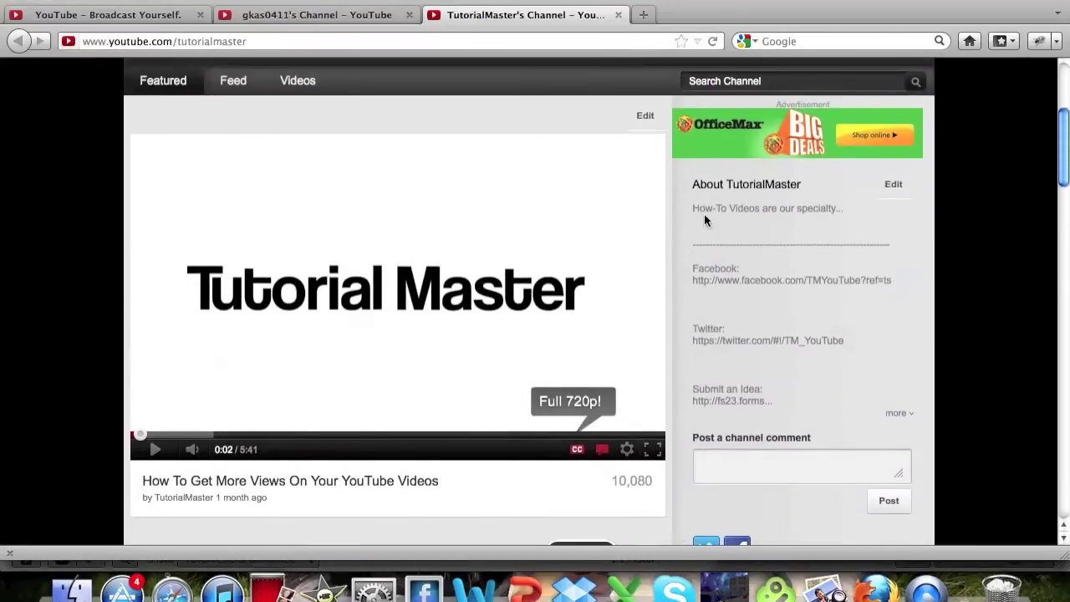
# Return to the uploaded videos list and scroll to the Channel Banner video
pyautogui.click(121, 15)
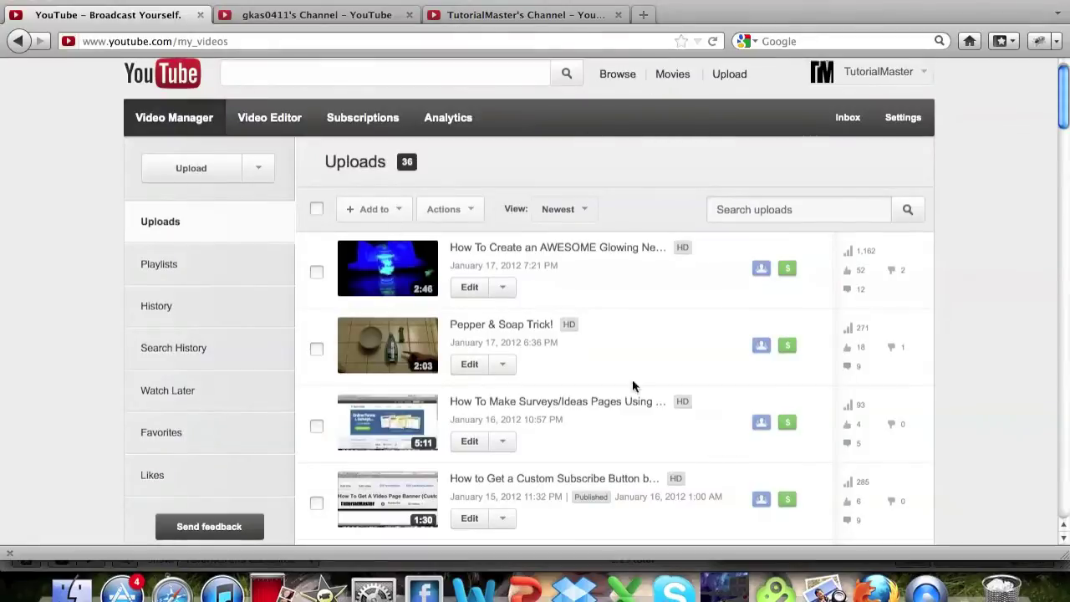
pyautogui.scroll(-5, 612, 195)
pyautogui.scroll(5, 613, 188)
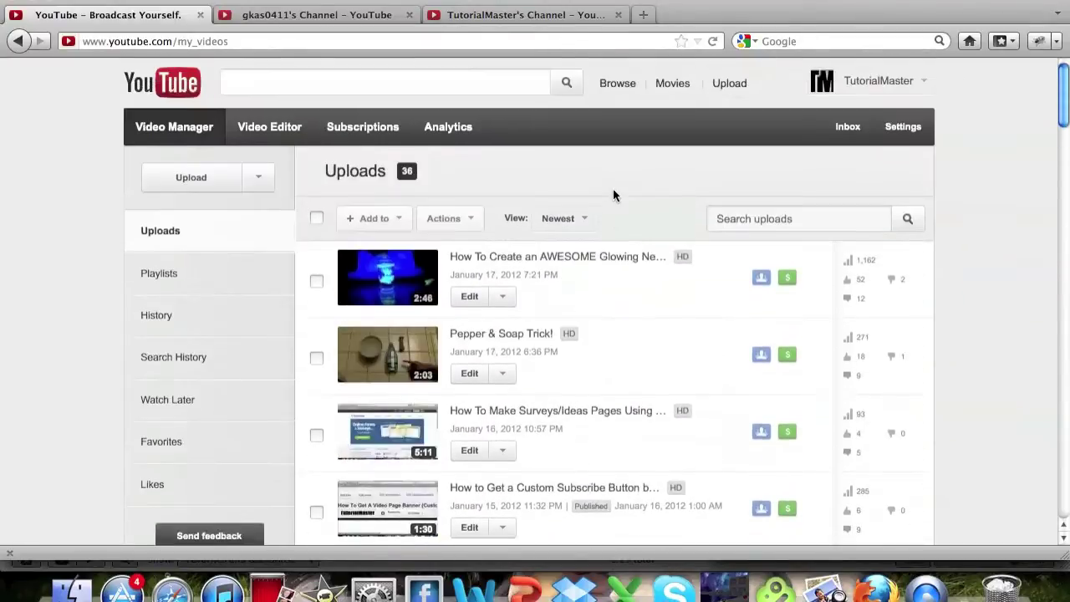
pyautogui.scroll(-1, 613, 188)
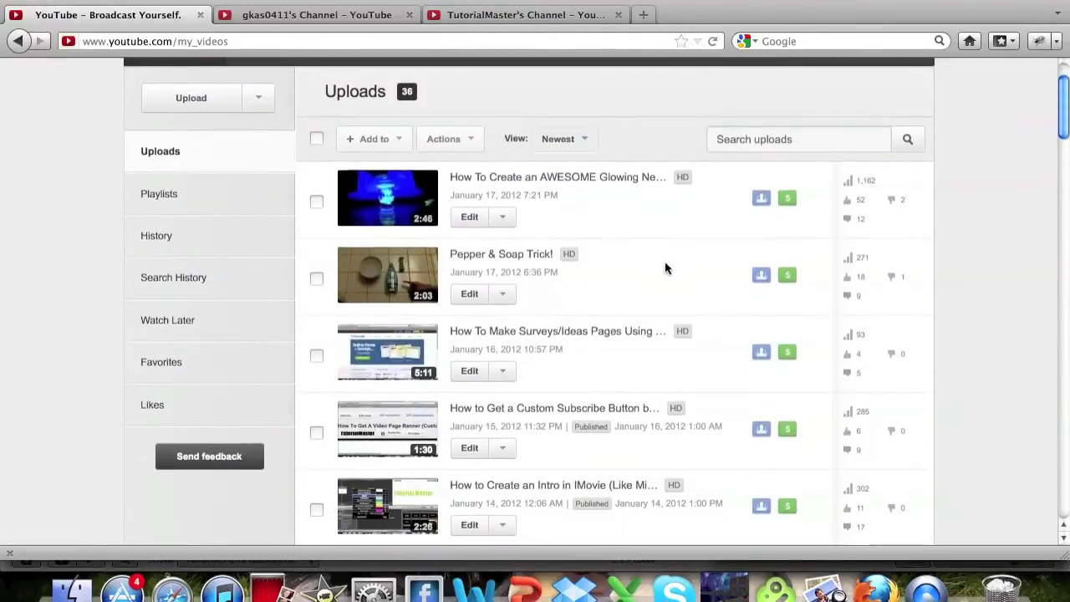
pyautogui.scroll(-10, 691, 293)
pyautogui.scroll(-5, 691, 295)
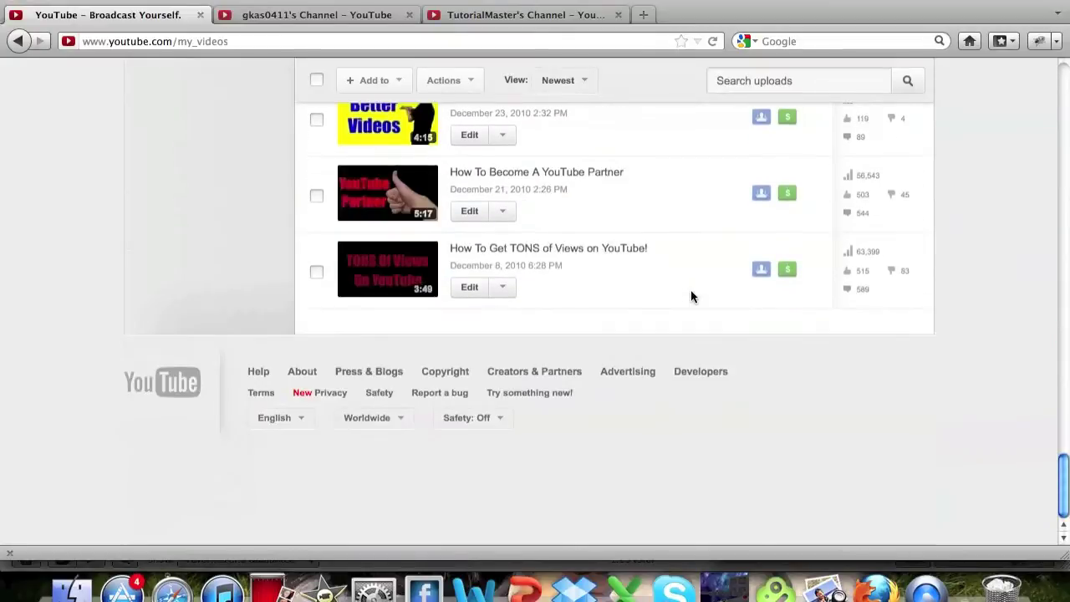
pyautogui.scroll(1, 691, 295)
pyautogui.scroll(4, 691, 295)
pyautogui.scroll(3, 691, 294)
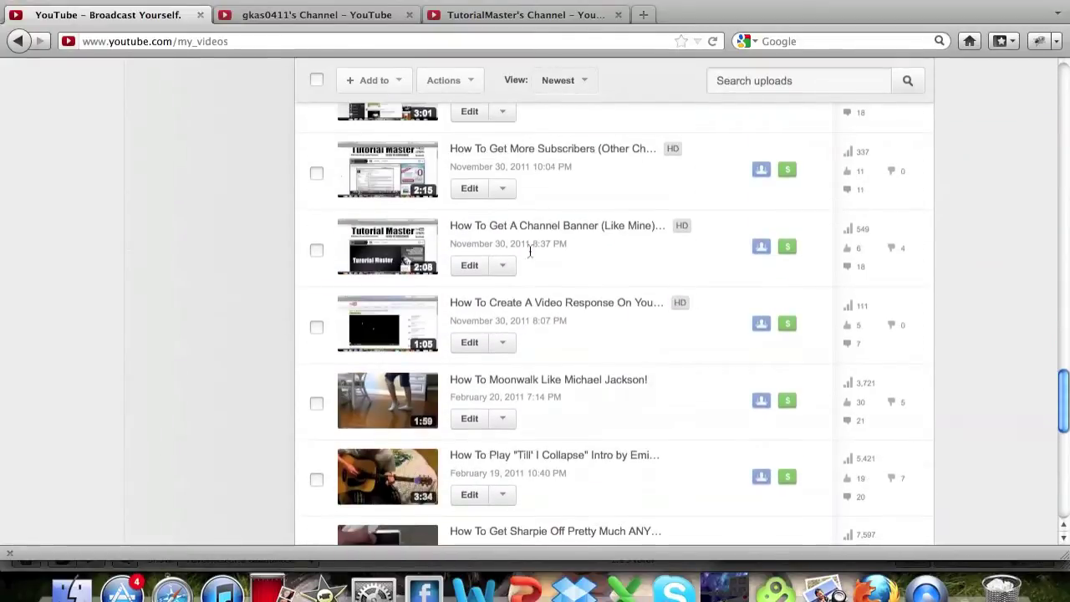
# Open Annotations for 'How To Get A Channel Banner (Like Mine) - Partner Banner' and let it play
pyautogui.click(502, 266)
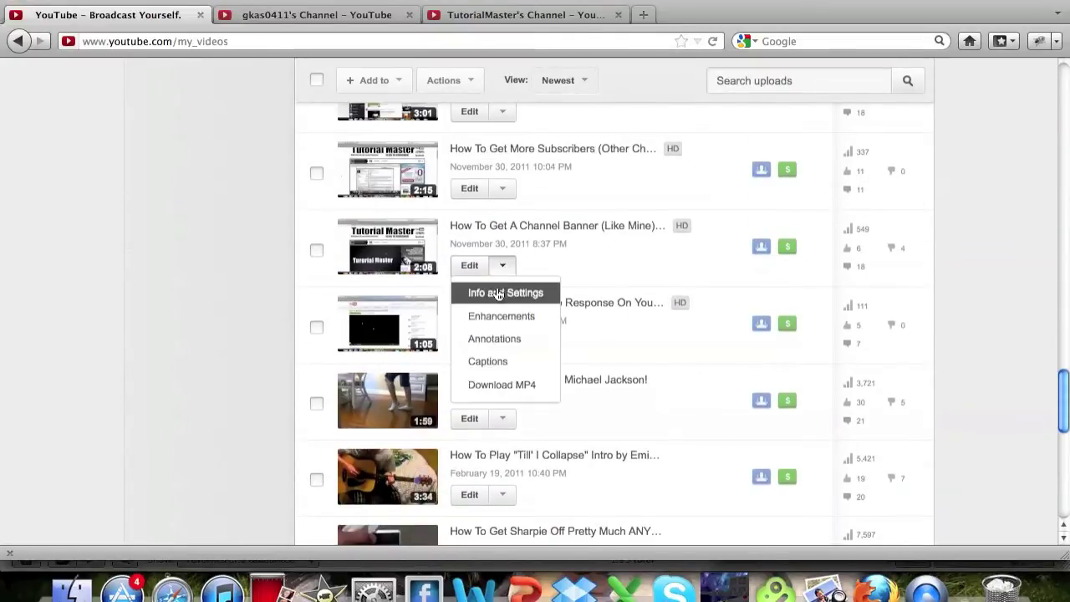
pyautogui.click(506, 344)
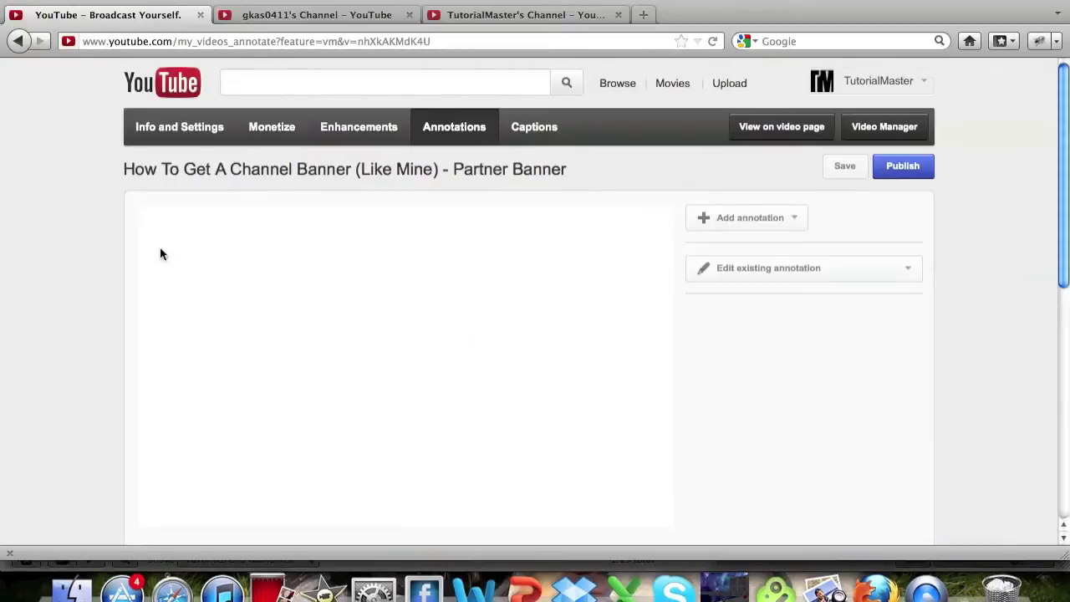
pyautogui.scroll(-1, 40, 193)
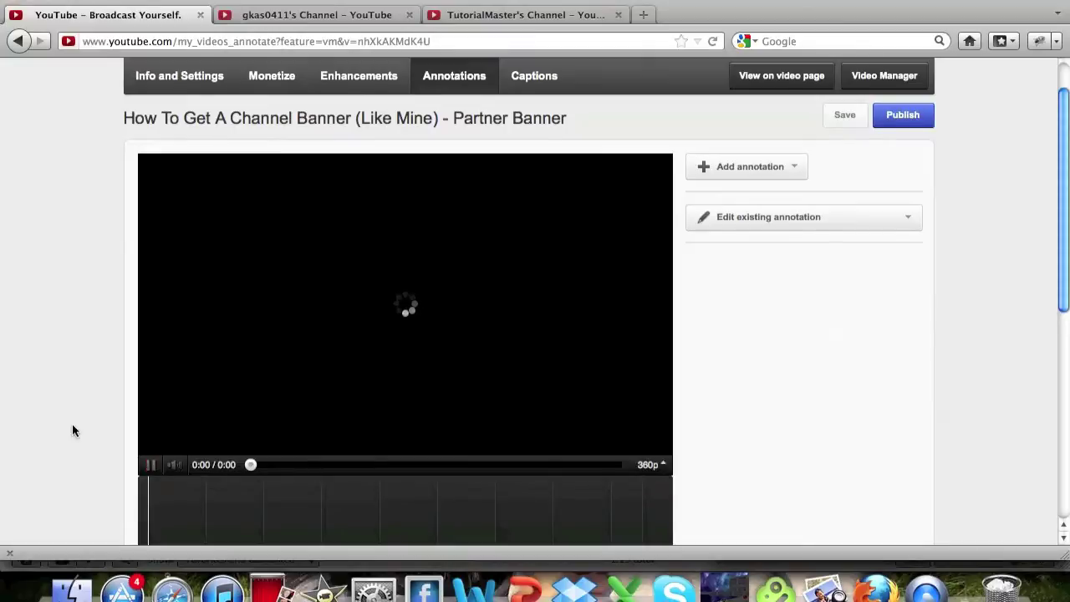
pyautogui.scroll(-2, 72, 430)
pyautogui.scroll(1, 72, 430)
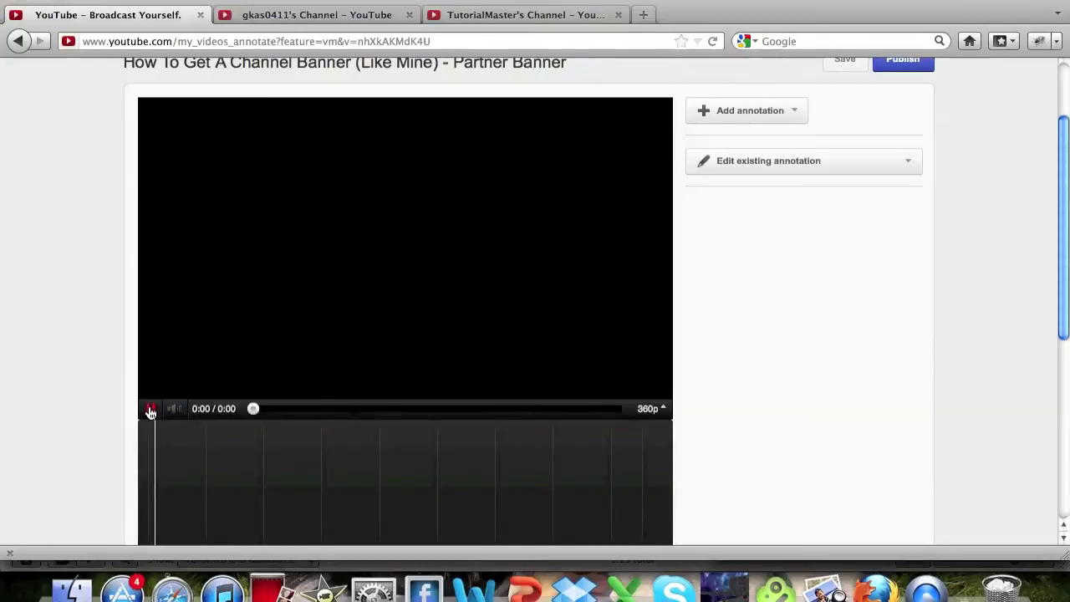
pyautogui.scroll(-5, 118, 411)
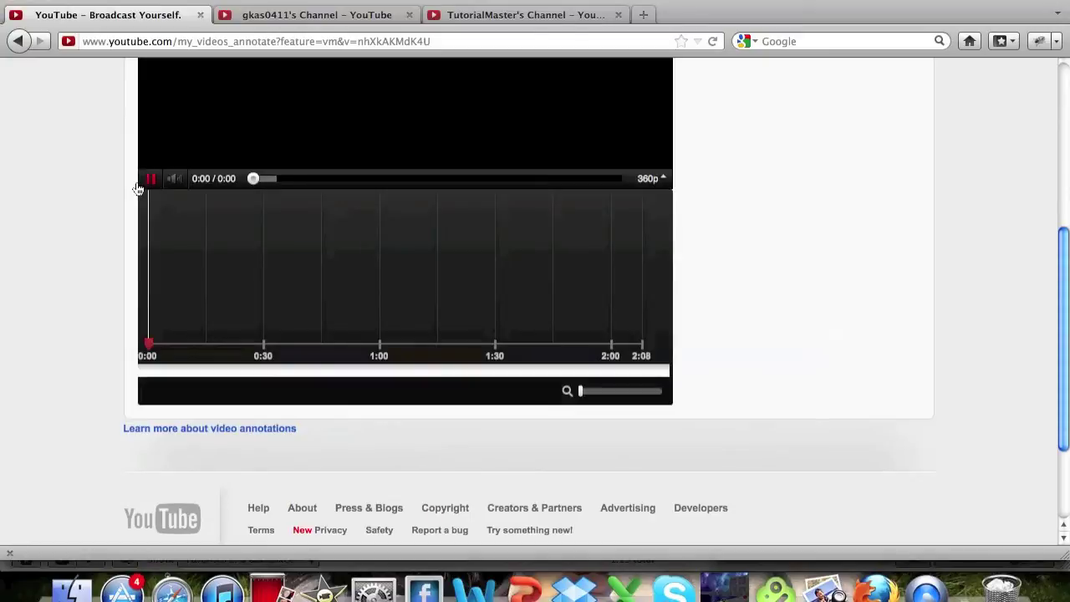
pyautogui.scroll(5, 95, 225)
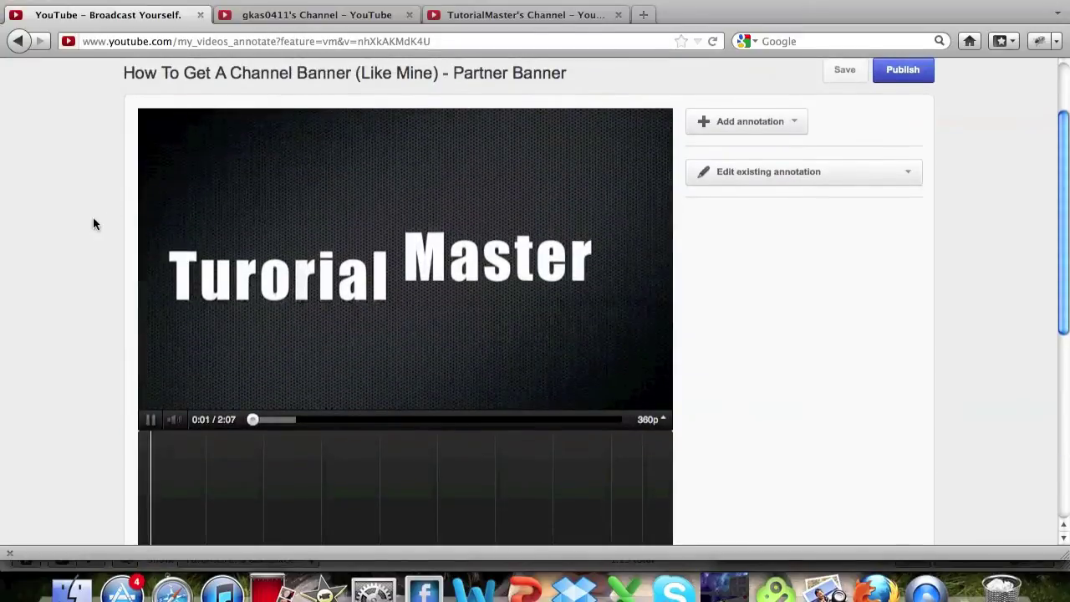
# Pause at 0:03 and add a speech bubble annotation reading 'Subscribe!'
pyautogui.click(152, 419)
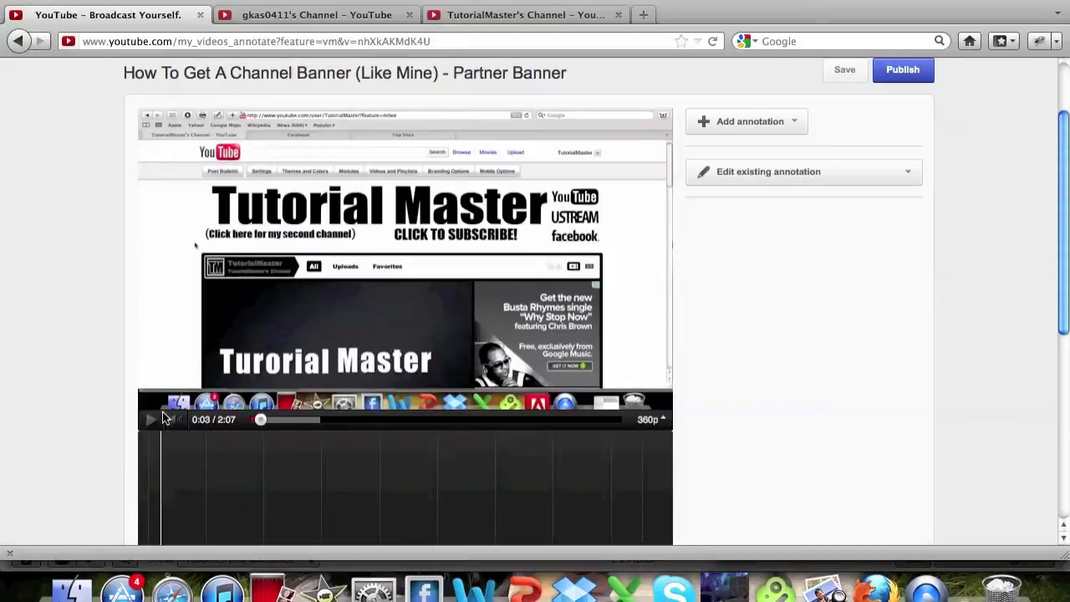
pyautogui.click(793, 127)
pyautogui.click(760, 153)
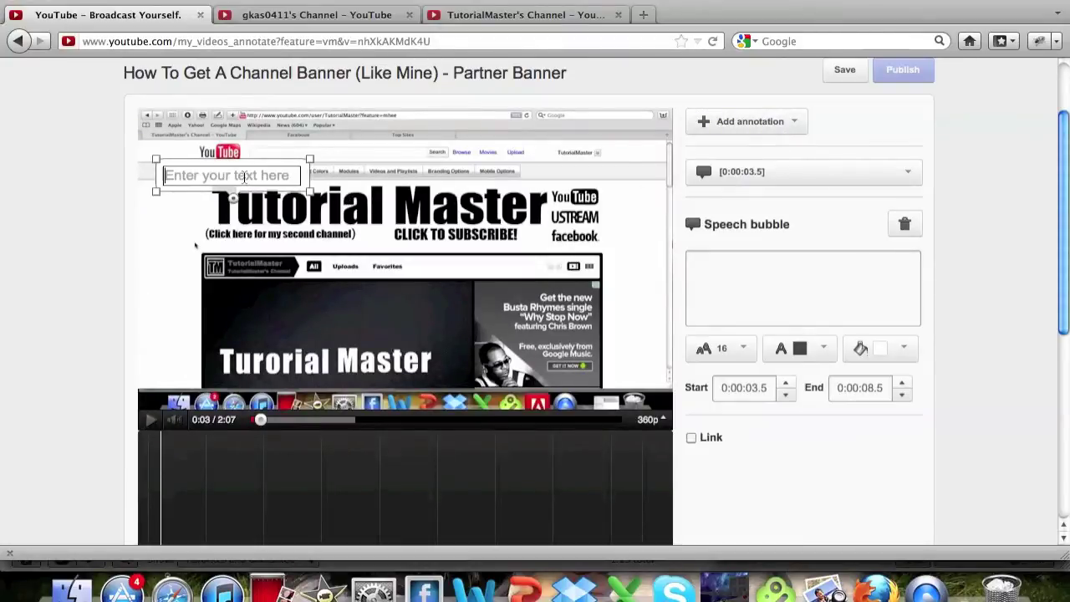
pyautogui.write('Subscribe')
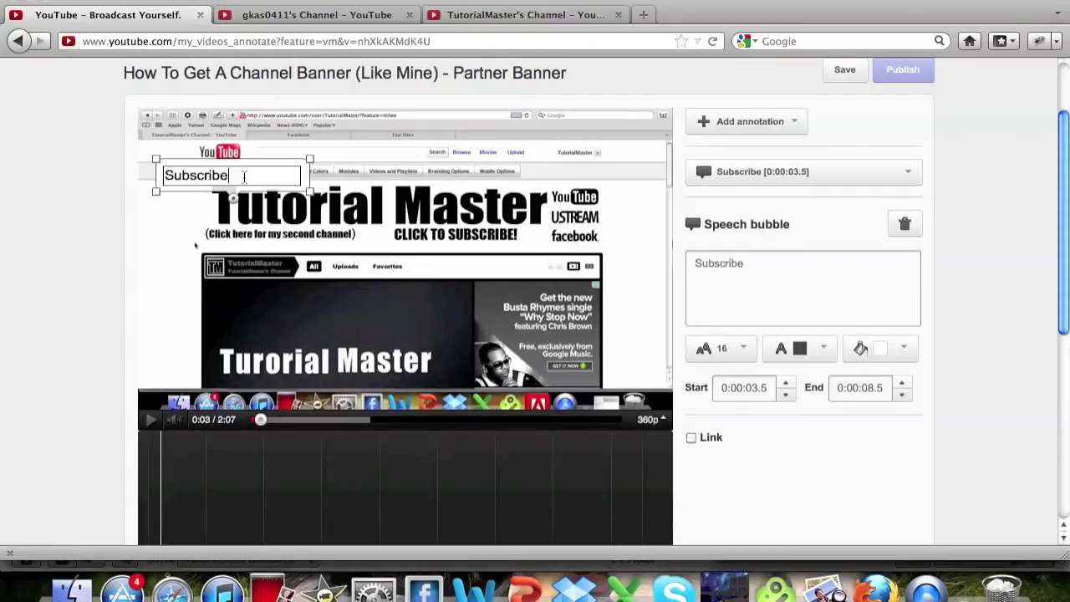
pyautogui.write('!')
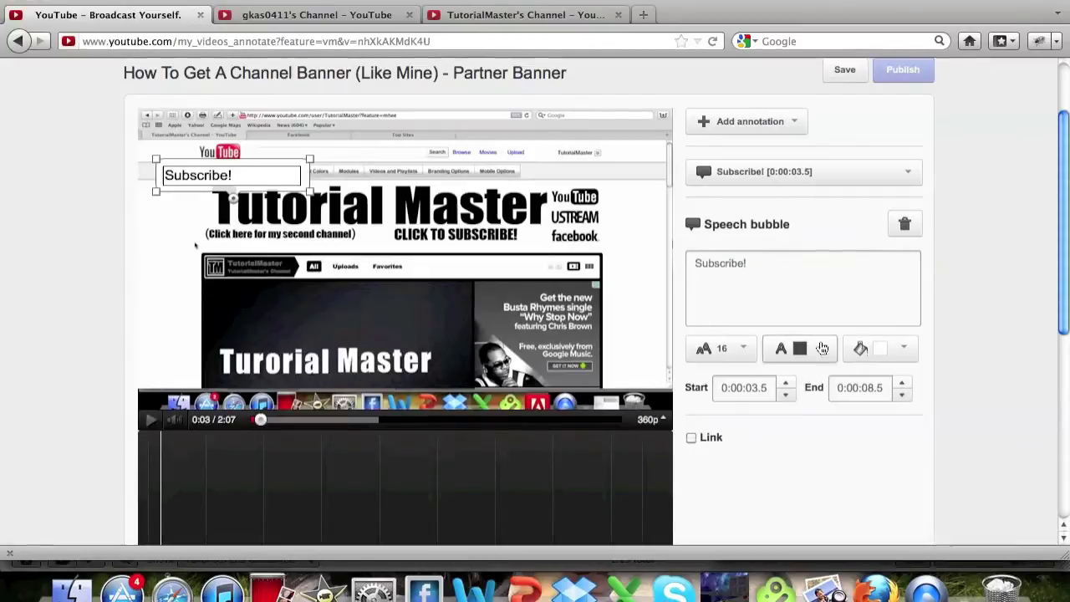
# Give the Subscribe! bubble a black background and white text
pyautogui.click(905, 351)
pyautogui.click(853, 381)
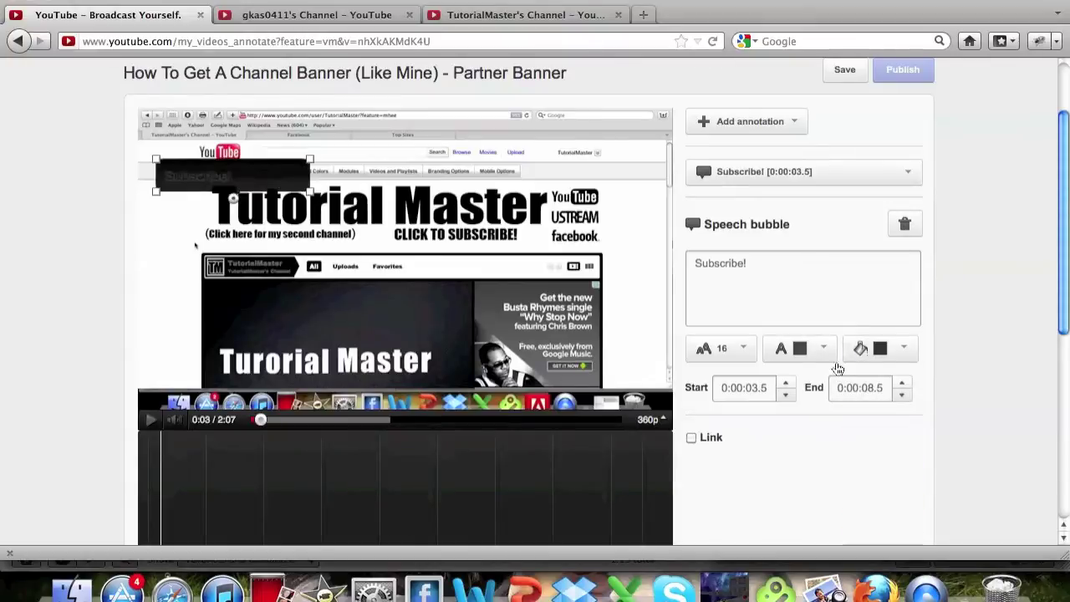
pyautogui.click(813, 358)
pyautogui.click(789, 373)
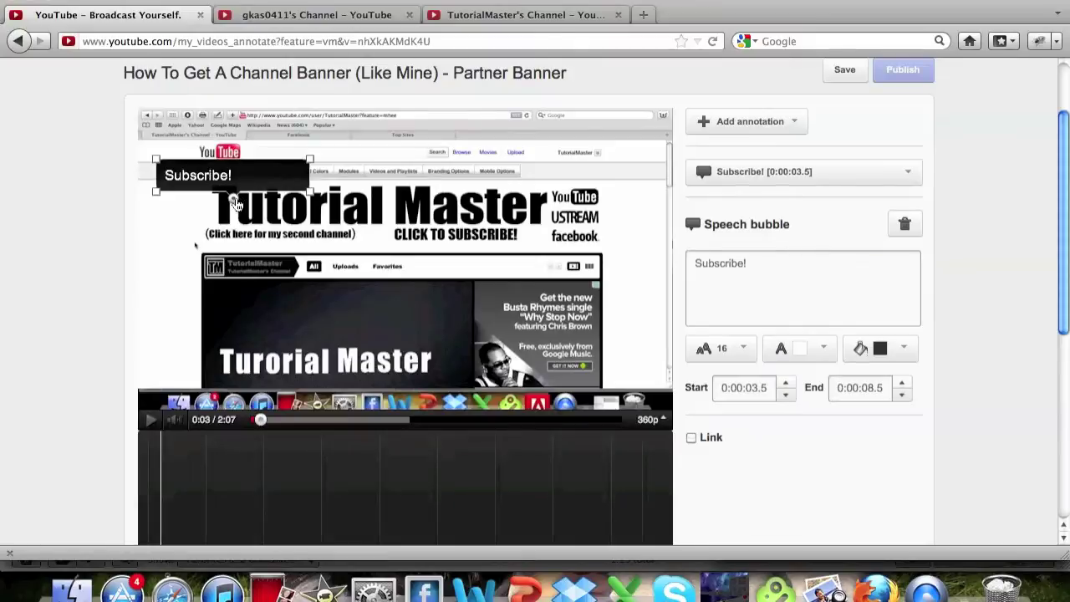
# Narrow the bubble to fit its text, move it near the video top, and preview
pyautogui.click(239, 165)
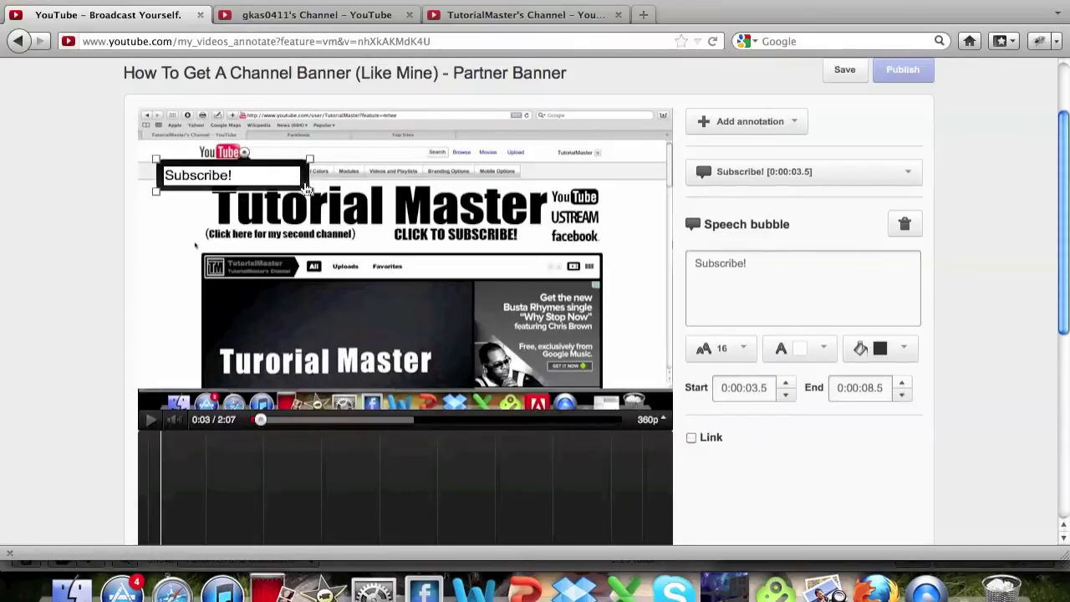
pyautogui.moveTo(309, 195); pyautogui.dragTo(245, 195)
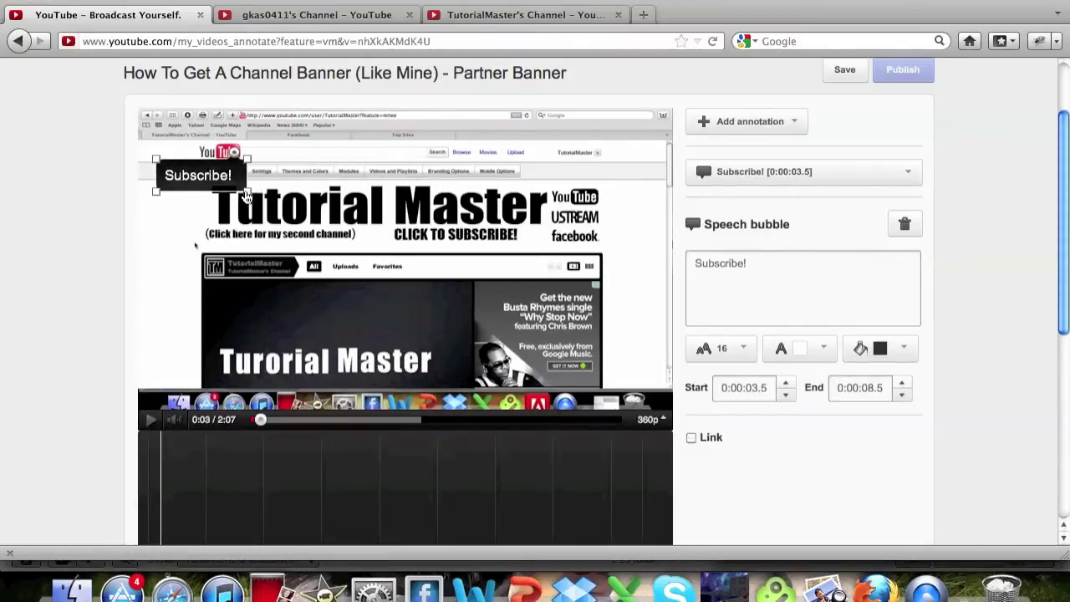
pyautogui.moveTo(219, 189); pyautogui.dragTo(249, 138)
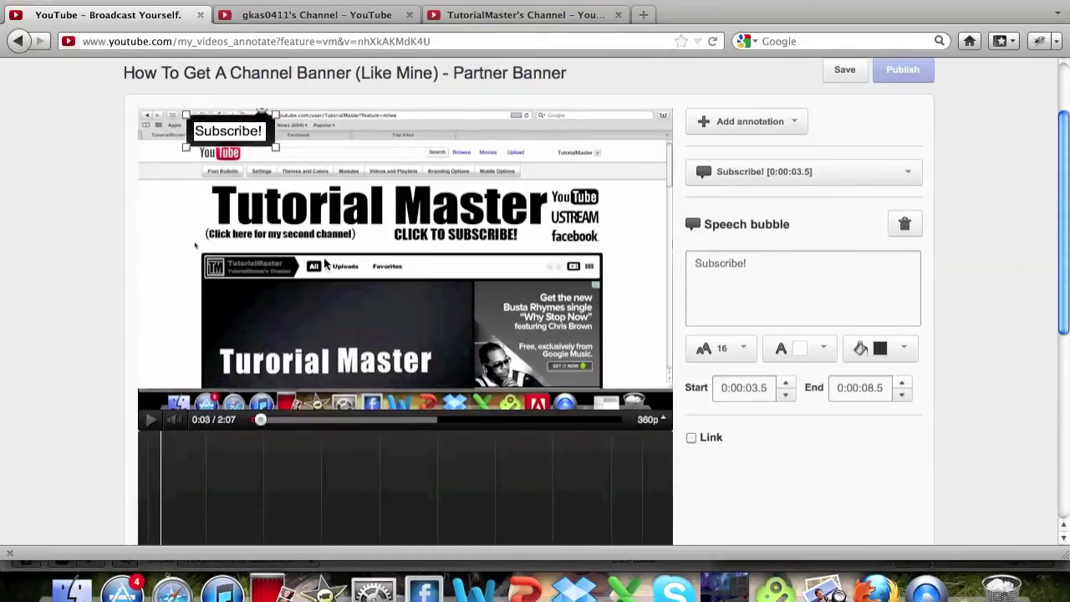
pyautogui.click(152, 421)
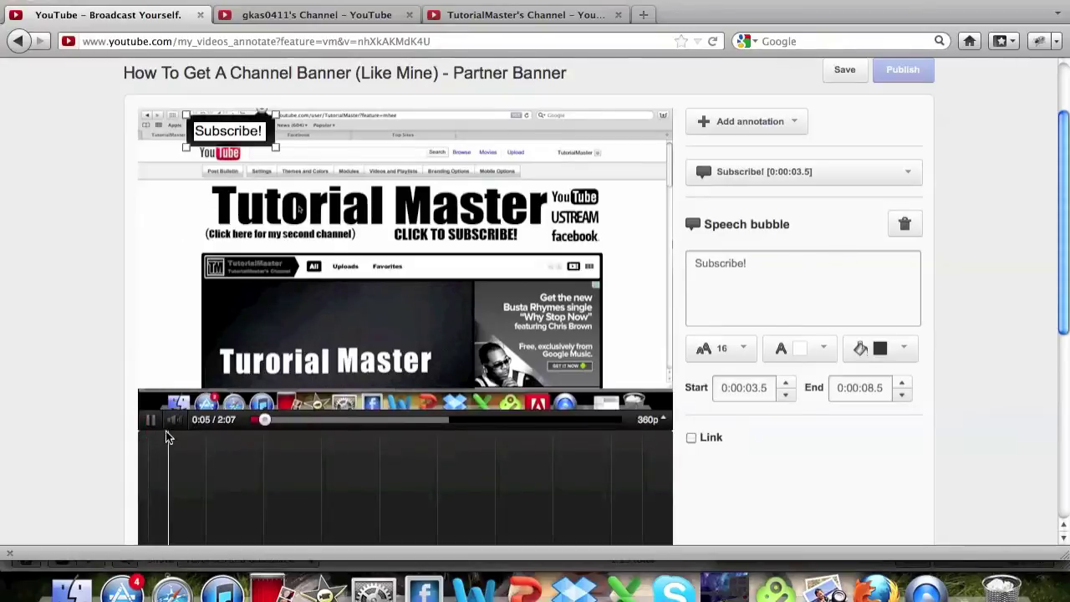
# Rewind to 0:00, deselect the bubble to save it, and preview playback until 0:11
pyautogui.click(149, 420)
pyautogui.scroll(-5, 124, 423)
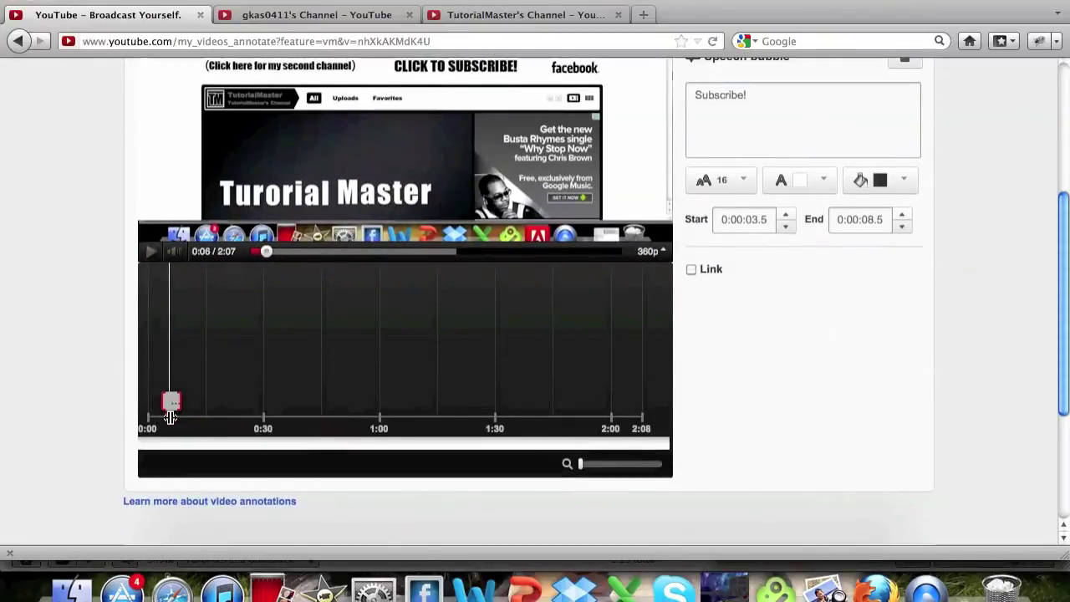
pyautogui.moveTo(169, 417); pyautogui.dragTo(148, 418)
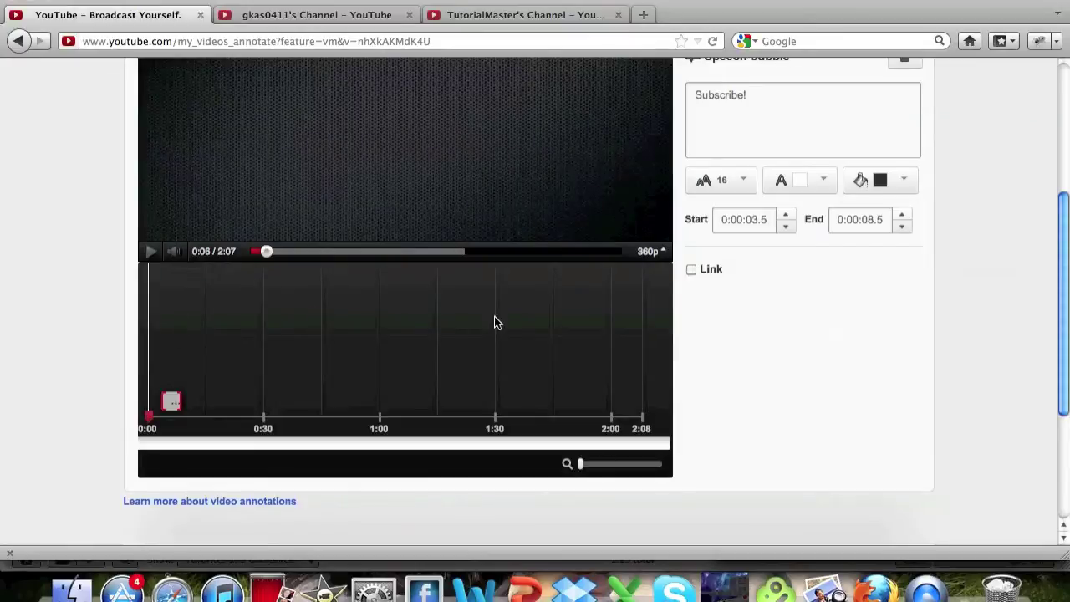
pyautogui.scroll(5, 494, 323)
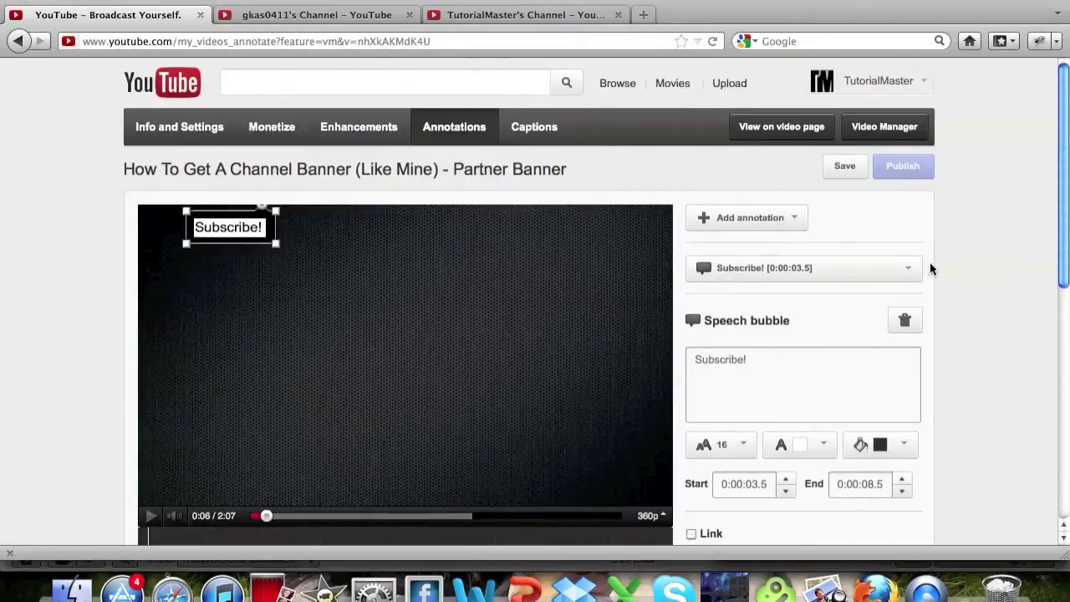
pyautogui.click(278, 262)
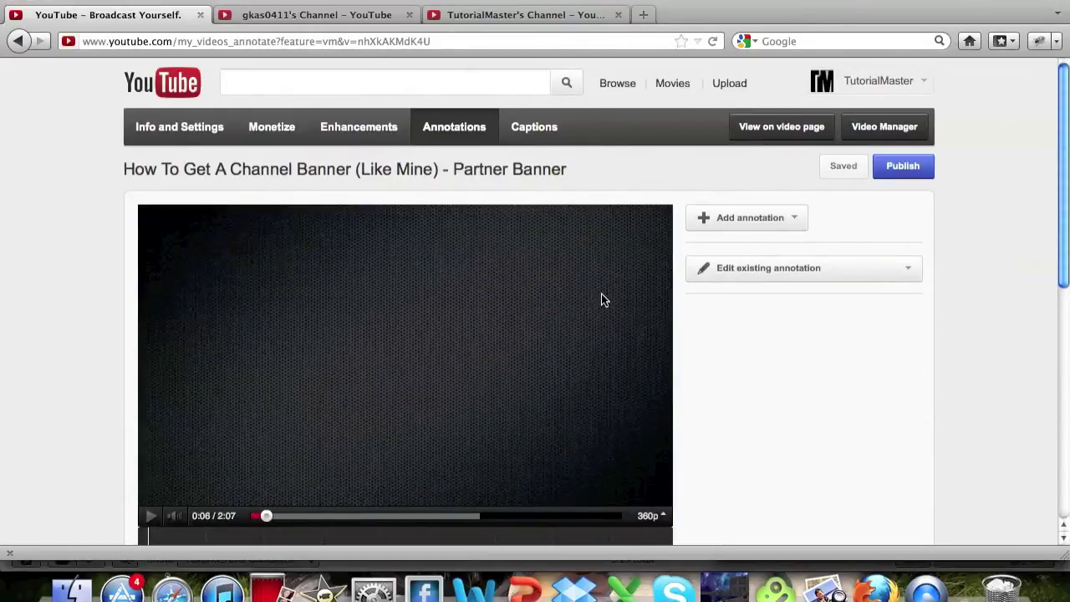
pyautogui.click(151, 518)
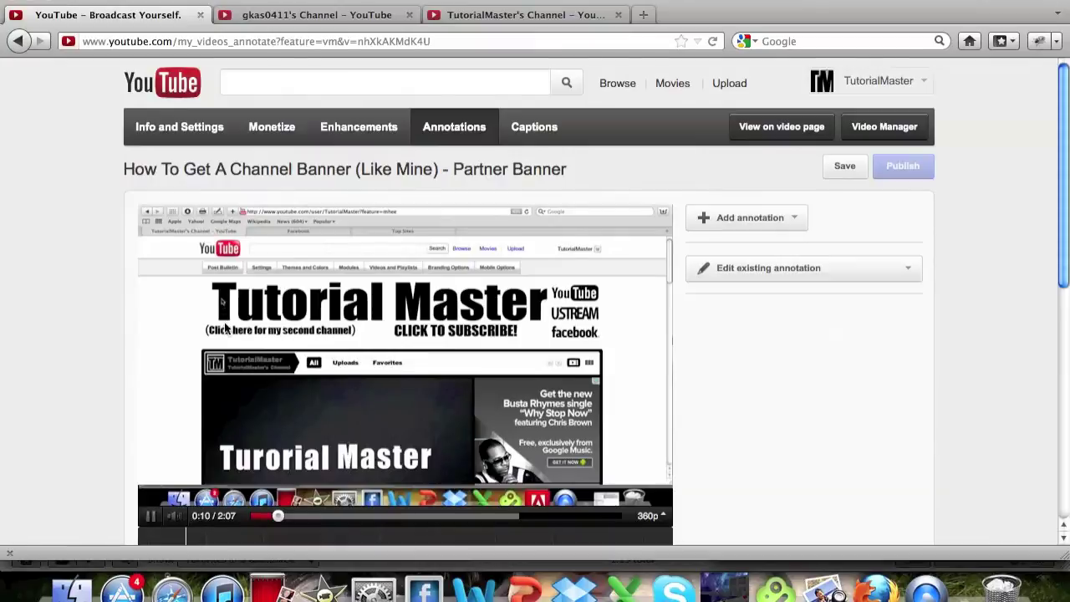
pyautogui.click(153, 519)
pyautogui.click(739, 218)
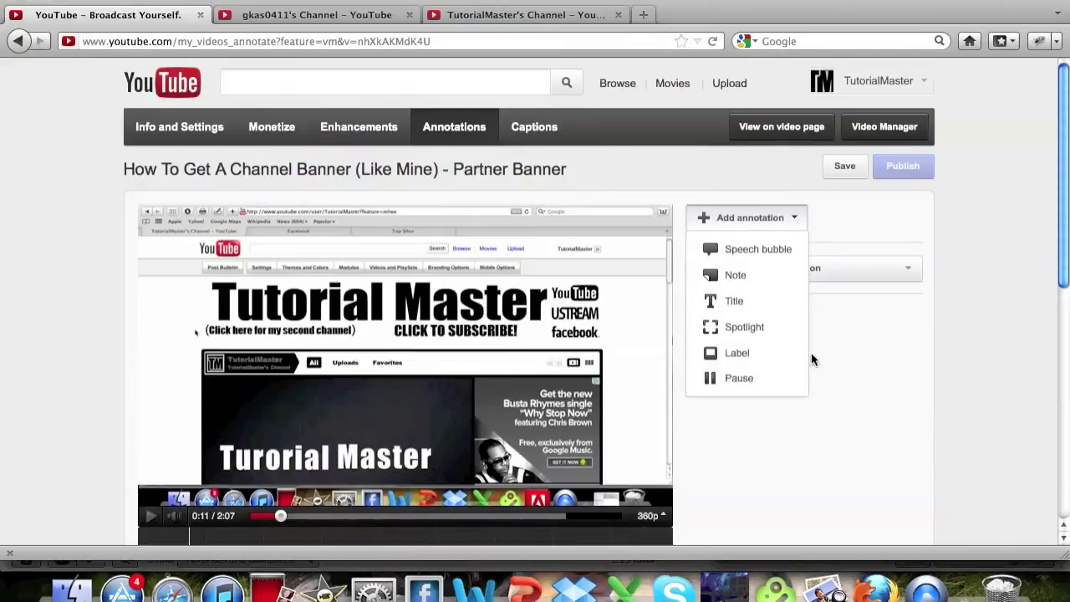
pyautogui.click(876, 347)
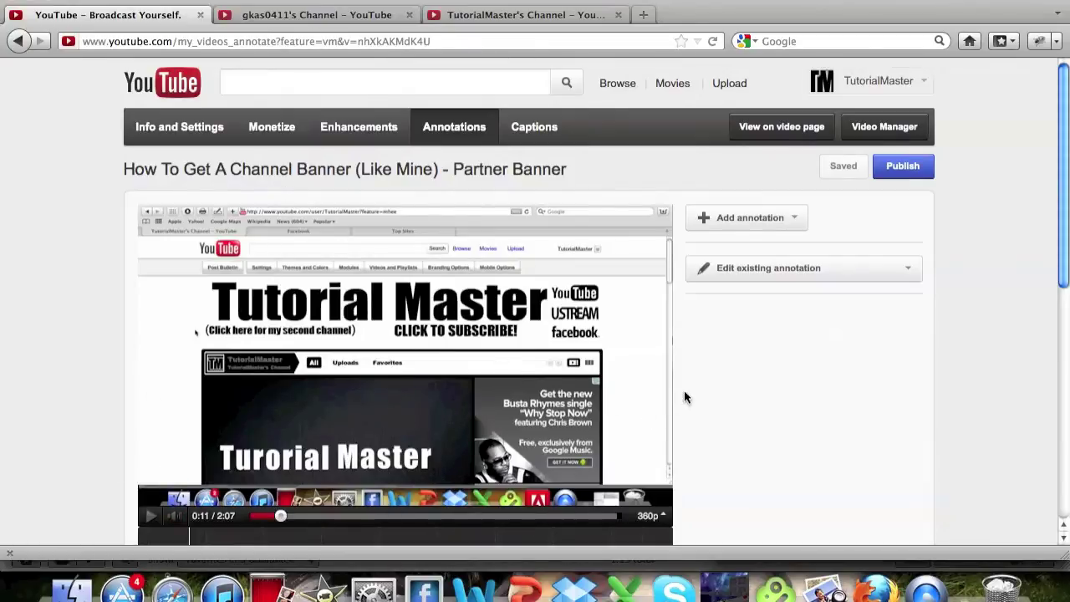
pyautogui.click(298, 17)
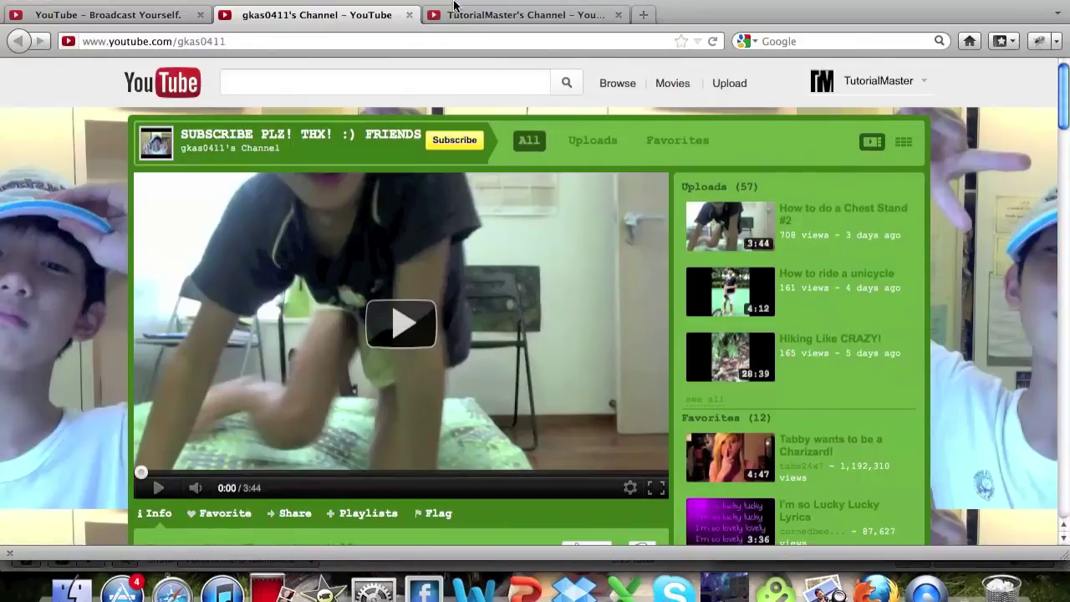
# Return to the TutorialMaster channel page, scrolled to the top with its CLICK TO SUBSCRIBE! banner
pyautogui.click(498, 16)
pyautogui.scroll(5, 774, 216)
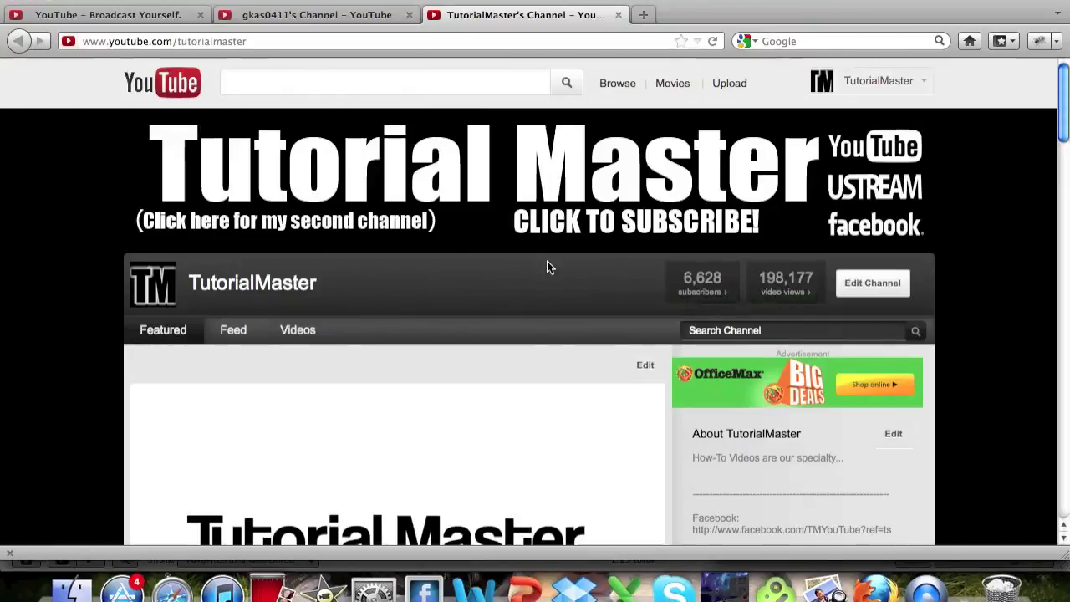
pyautogui.scroll(-10, 621, 292)
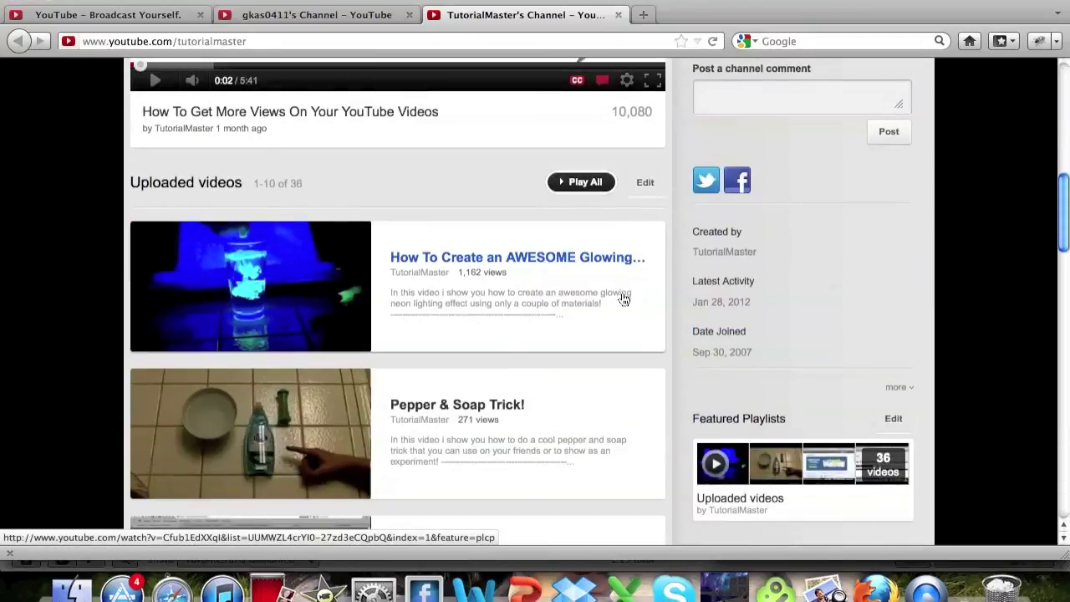
pyautogui.scroll(10, 670, 221)
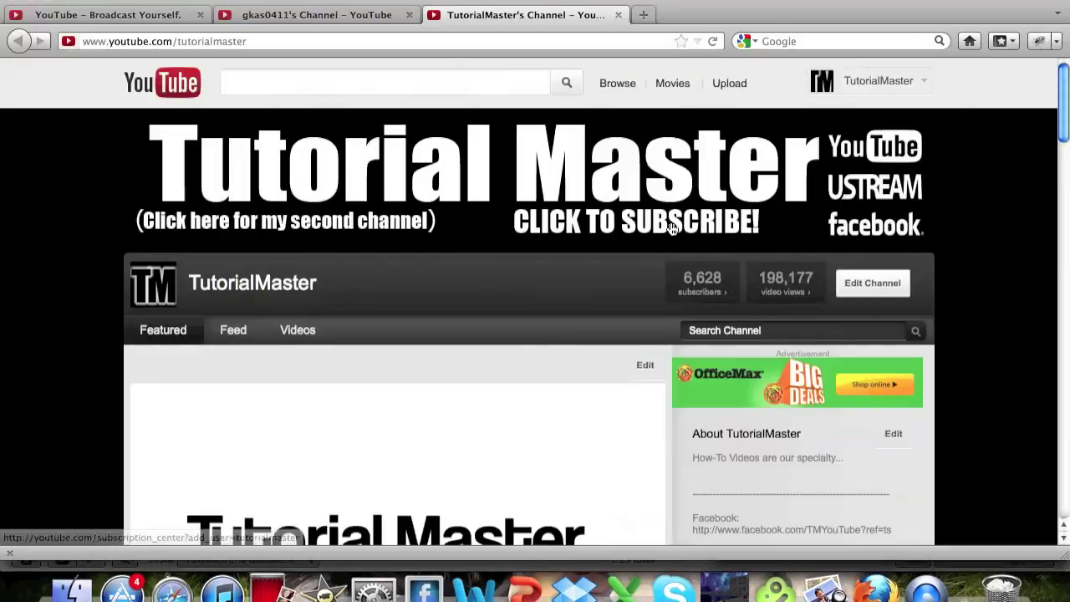